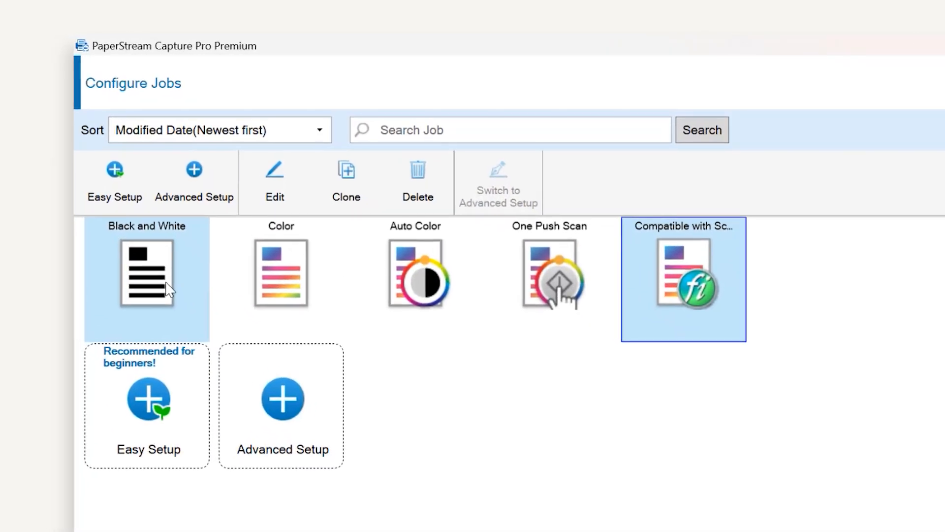
pyautogui.moveTo(122, 212)
pyautogui.rightClick(167, 279)
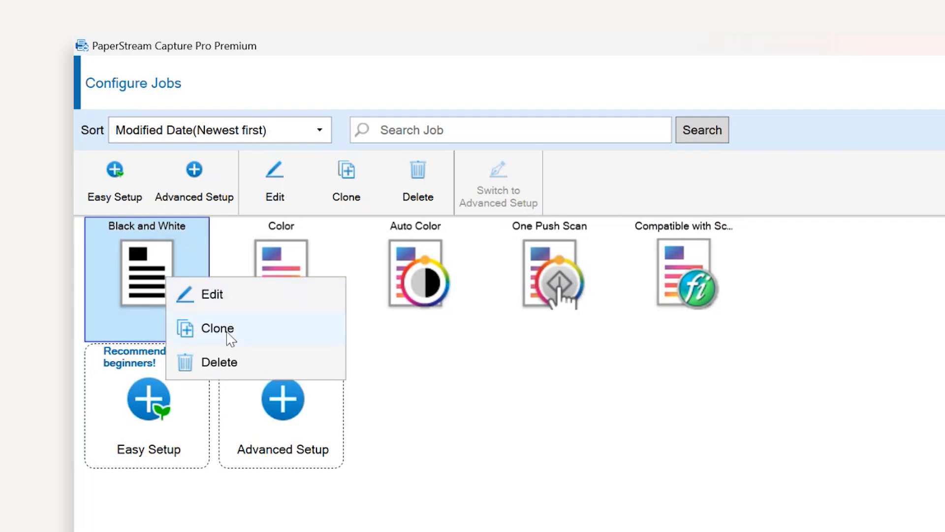
pyautogui.click(124, 496)
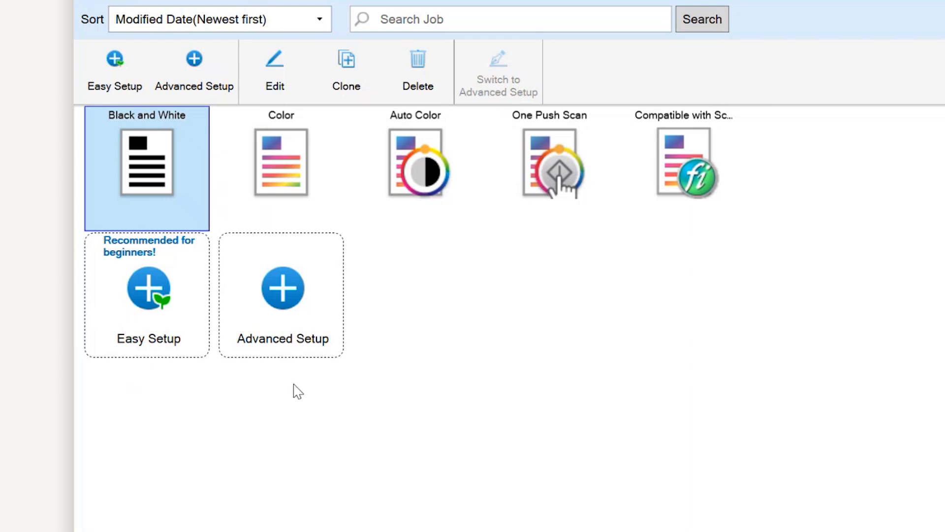
# Create a new scan job with the advanced setup and name it Invoices
pyautogui.click(302, 340)
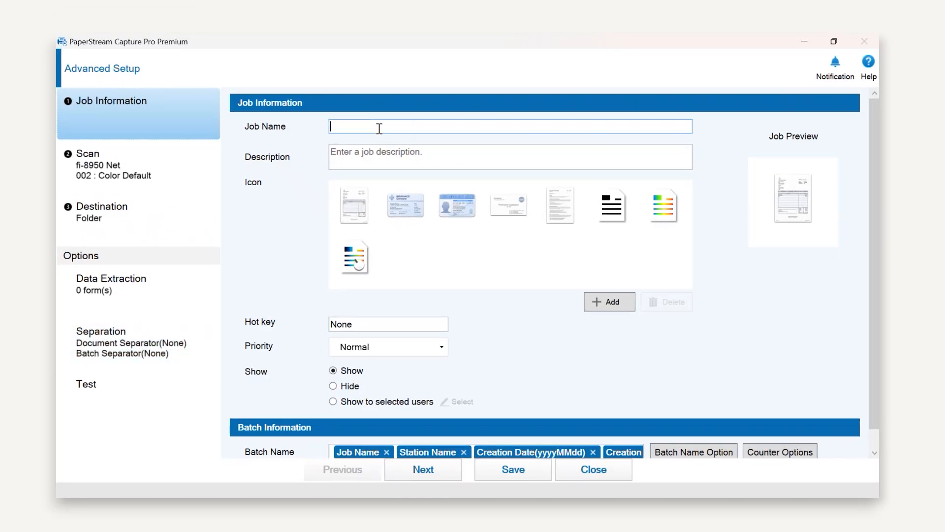
pyautogui.click(379, 129)
pyautogui.write('Invoices')
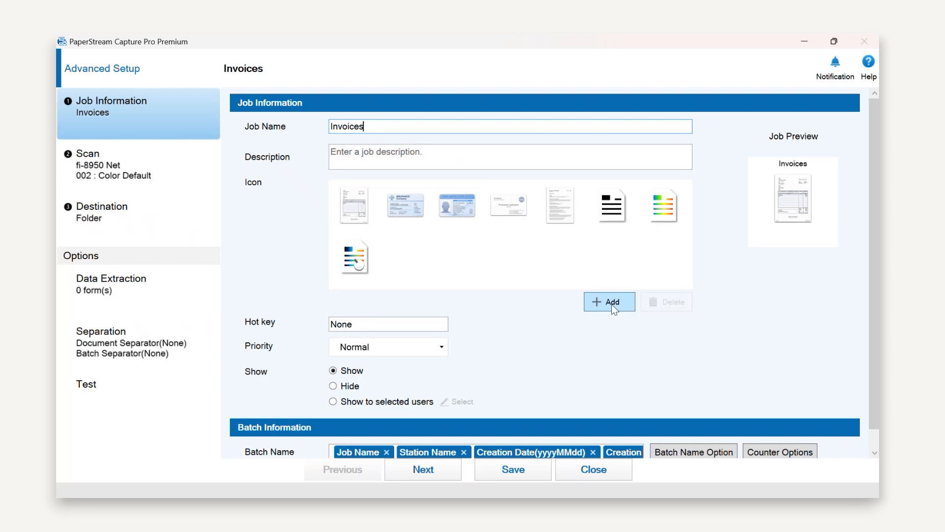
# In the job's scan settings, select fi-8950 Net as the scanner
pyautogui.click(176, 181)
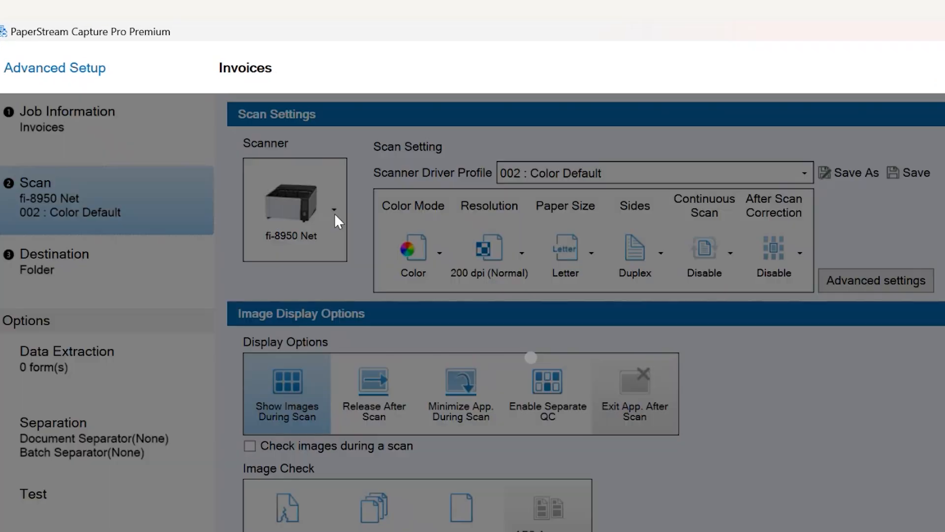
pyautogui.click(335, 212)
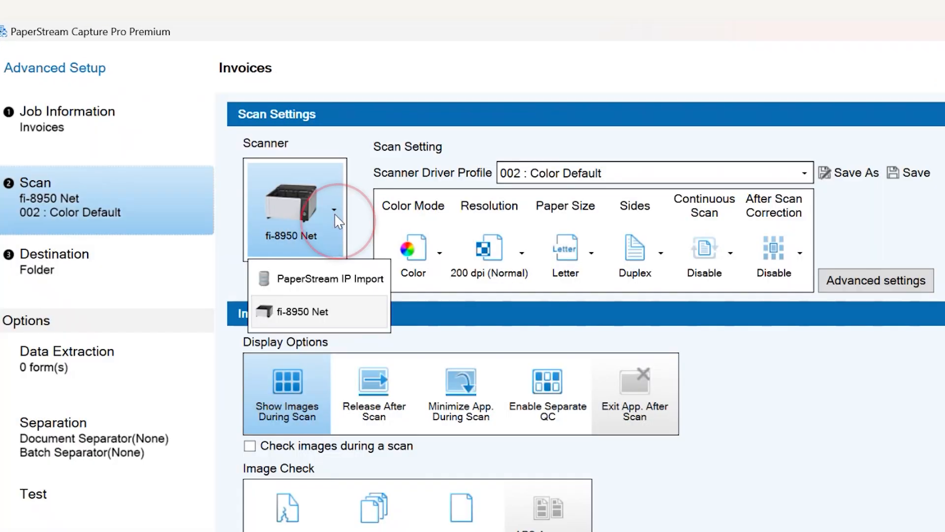
pyautogui.click(329, 310)
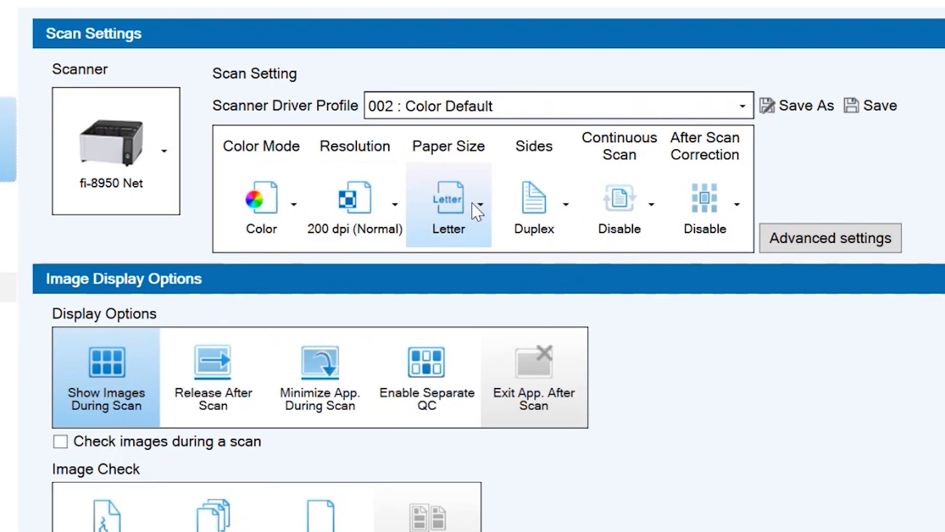
# Set the scan paper size to Auto
pyautogui.click(477, 212)
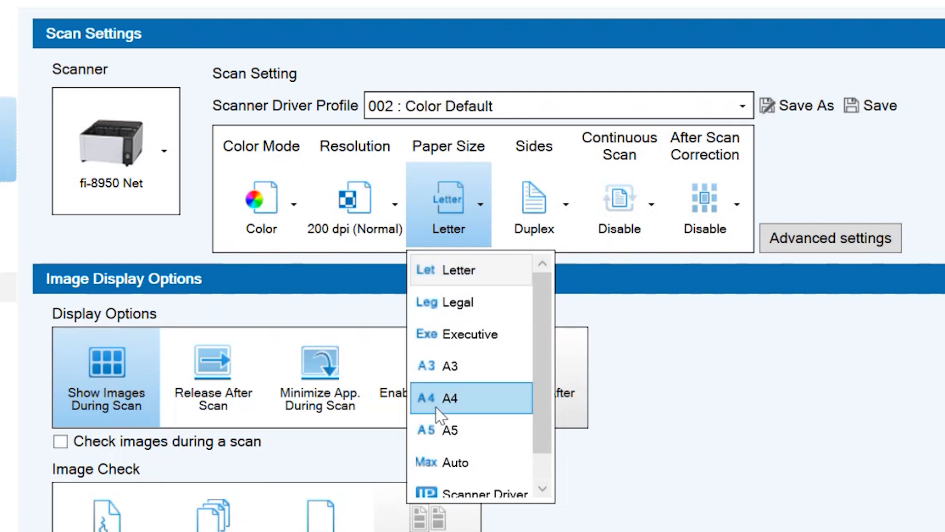
pyautogui.click(489, 473)
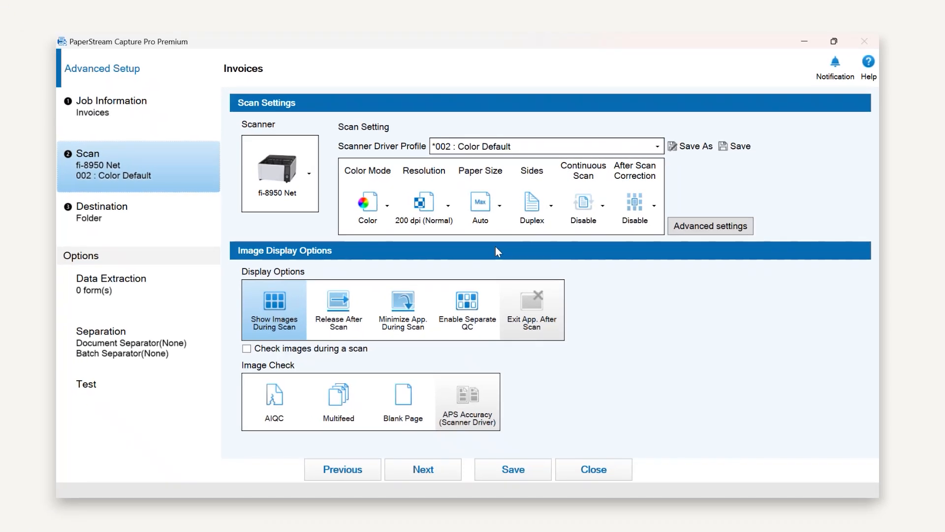
# Review and accept the advanced scanner driver settings, and choose Show Images During Scan as the display option
pyautogui.click(710, 227)
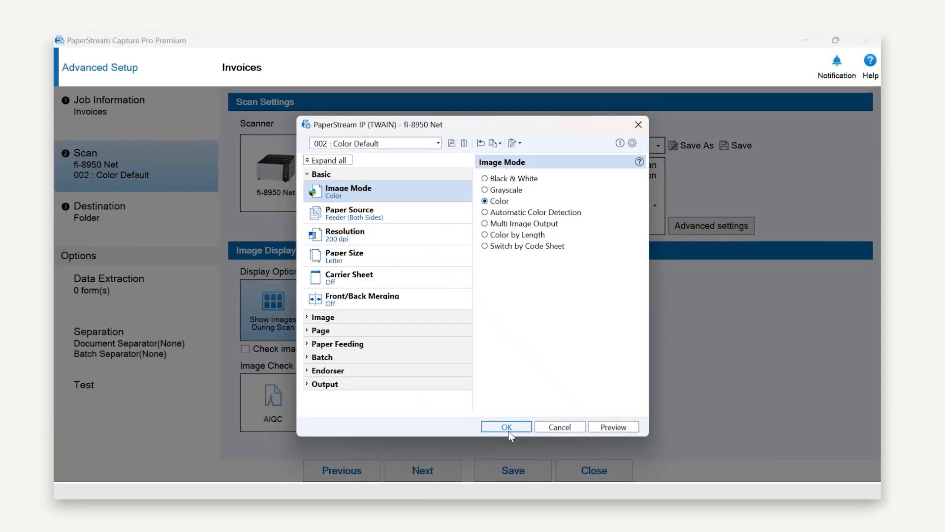
pyautogui.click(501, 465)
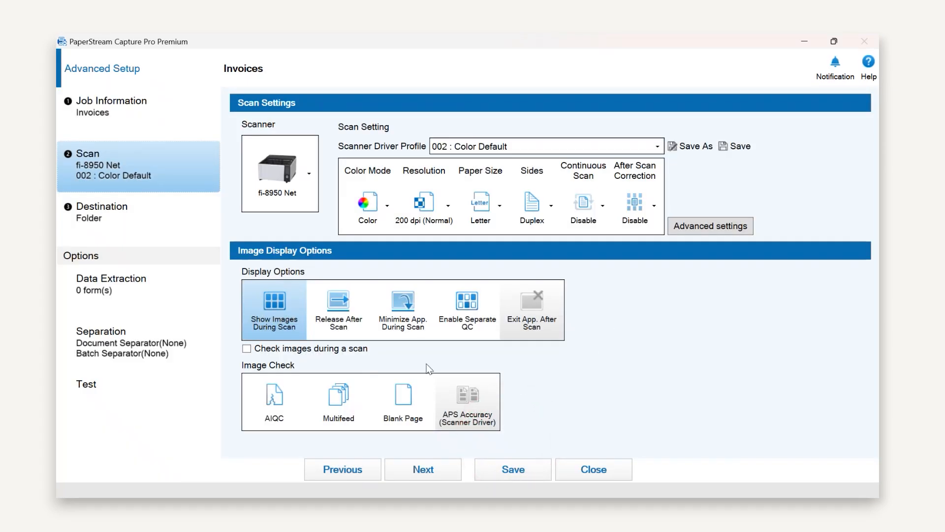
pyautogui.click(278, 326)
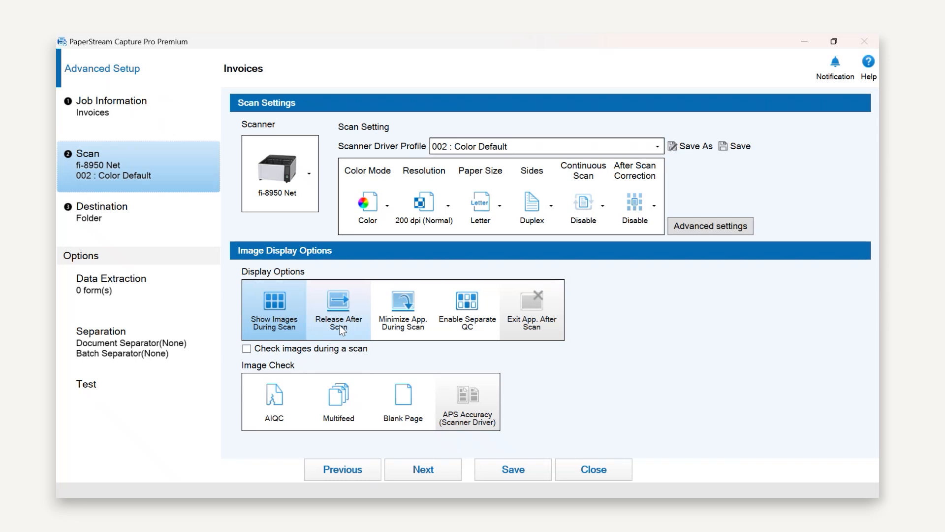
# In the destination settings, check the SharePoint connection options without entering any, and set the destination to Folder
pyautogui.click(153, 225)
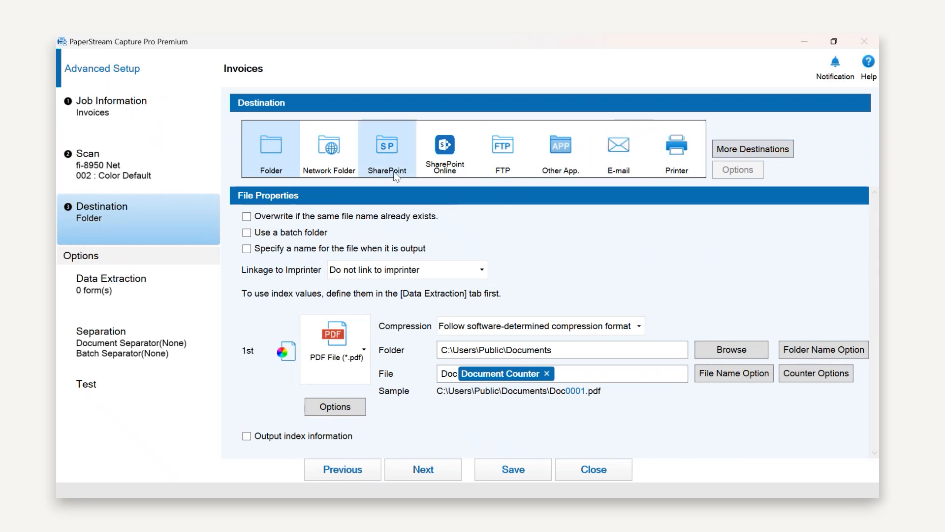
pyautogui.click(392, 154)
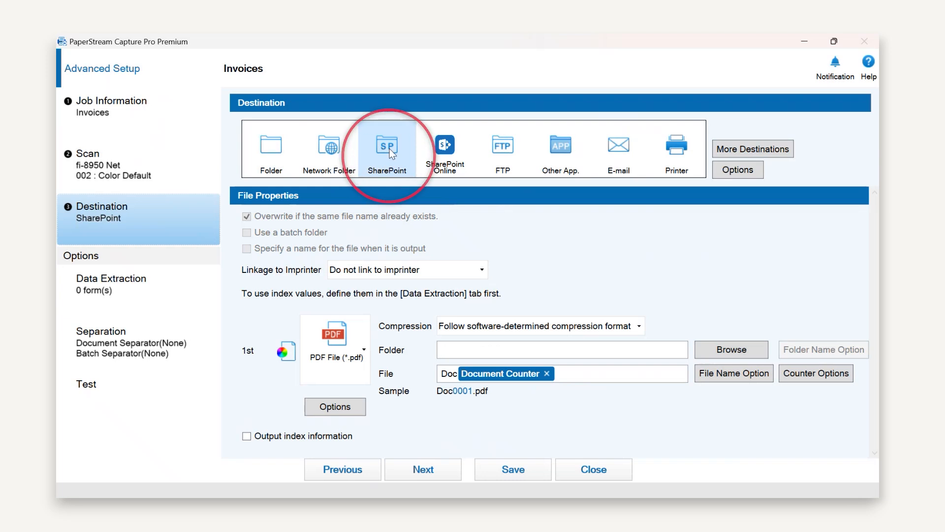
pyautogui.click(749, 176)
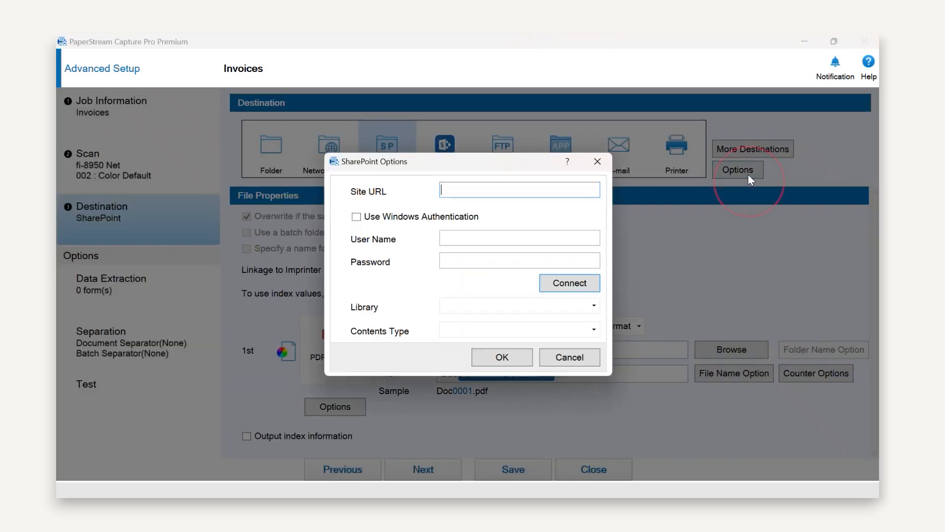
pyautogui.click(605, 168)
pyautogui.click(284, 160)
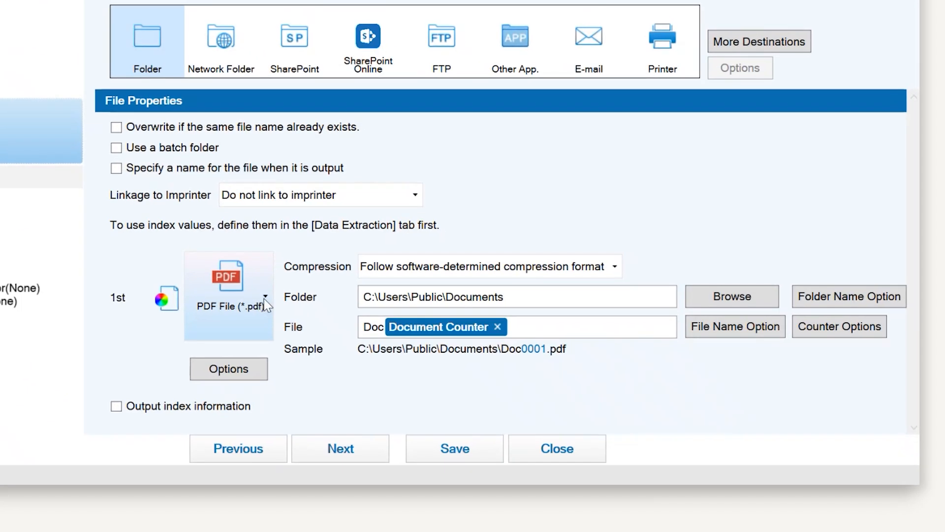
# Choose PDF File (*.pdf) as the output format and confirm C:\Users\Public\Documents as the output folder
pyautogui.click(265, 297)
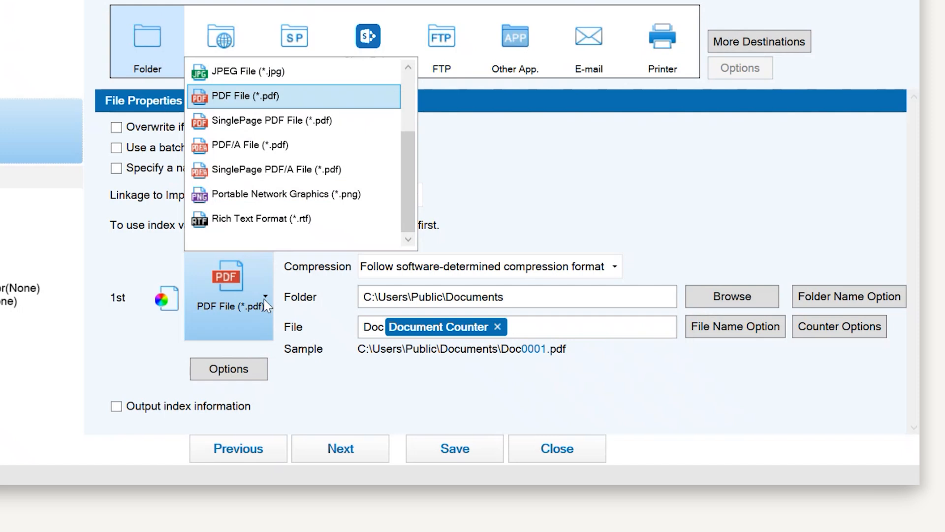
pyautogui.click(266, 97)
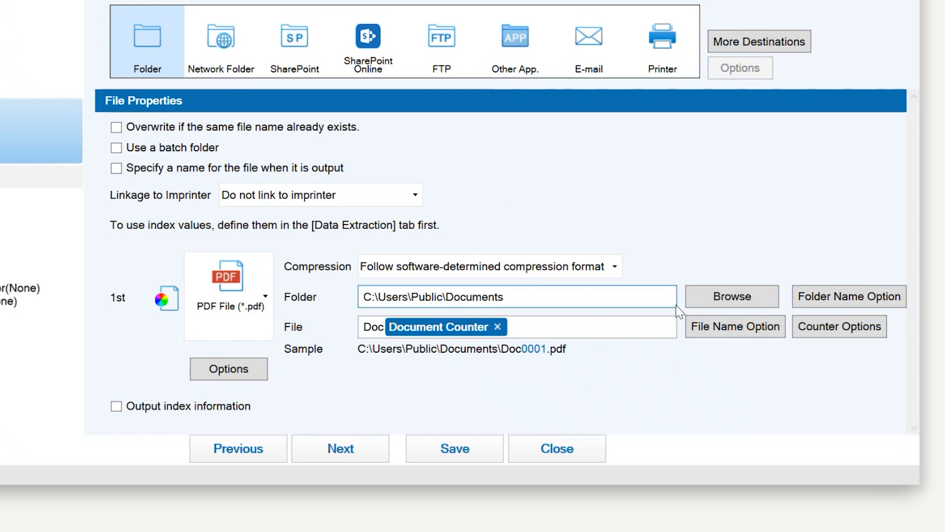
pyautogui.click(733, 304)
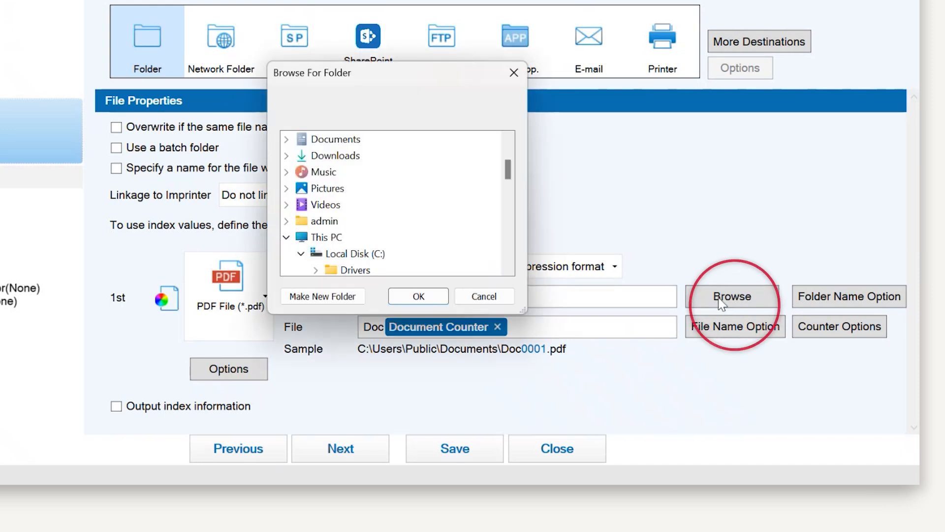
pyautogui.click(394, 297)
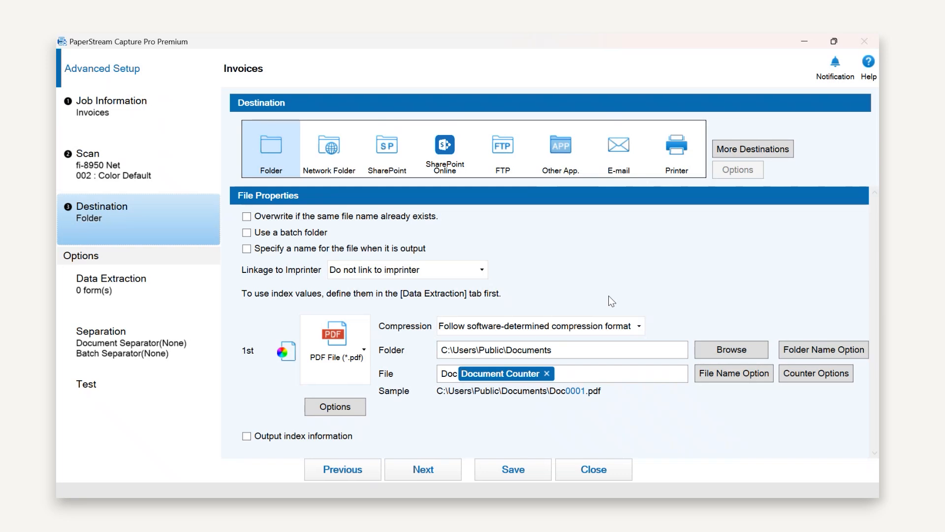
# Replace the Doc prefix in the output file name with "Invoices ", keeping the document counter after it
pyautogui.click(588, 376)
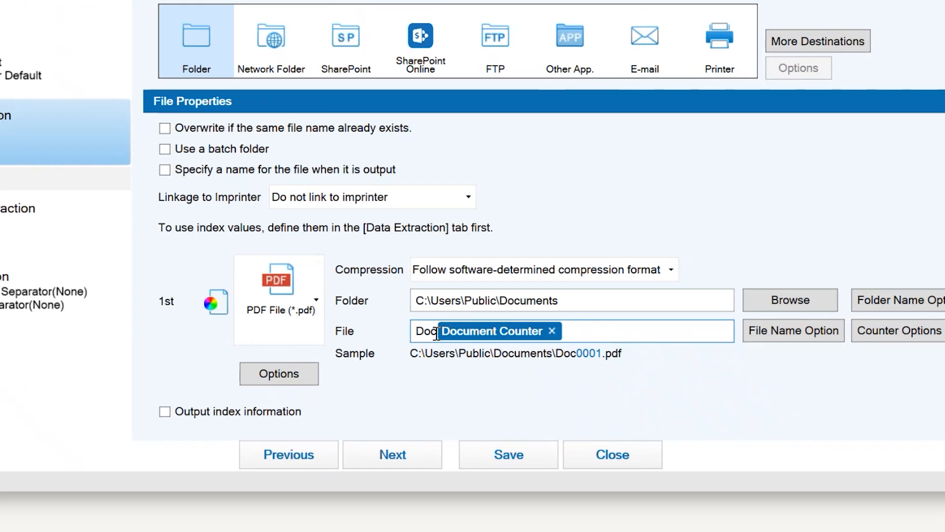
pyautogui.moveTo(437, 331); pyautogui.dragTo(398, 338)
pyautogui.press('BackSpace')
pyautogui.write('Invoice')
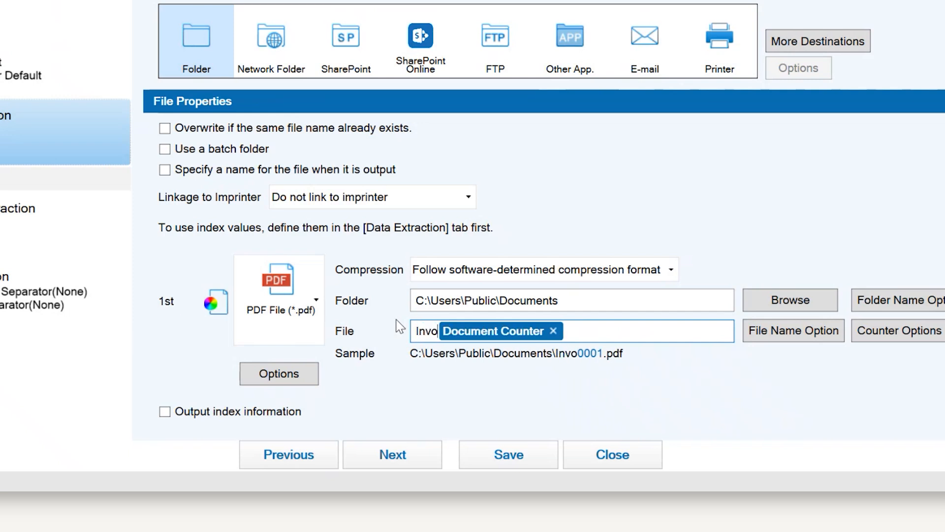
pyautogui.write('s')
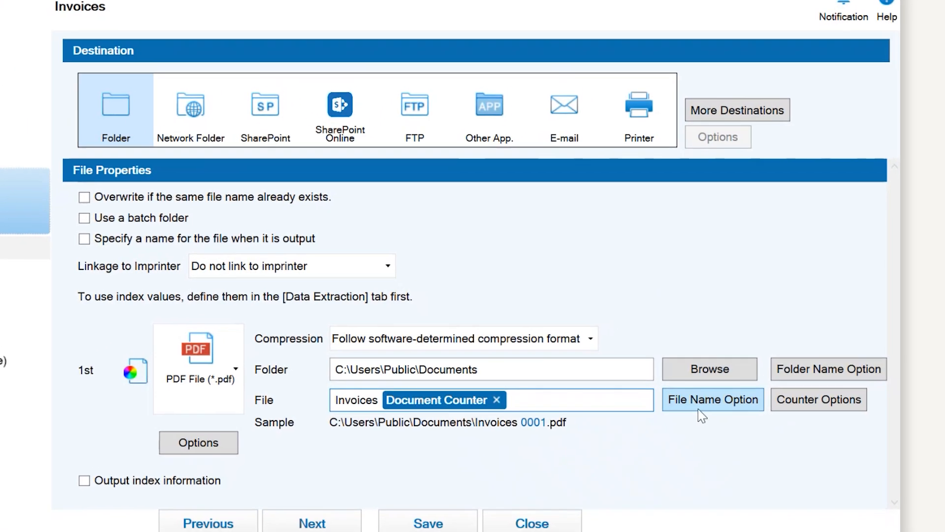
# Look through the file name variables, including the release time formats, and try the option to specify a name at output
pyautogui.click(783, 335)
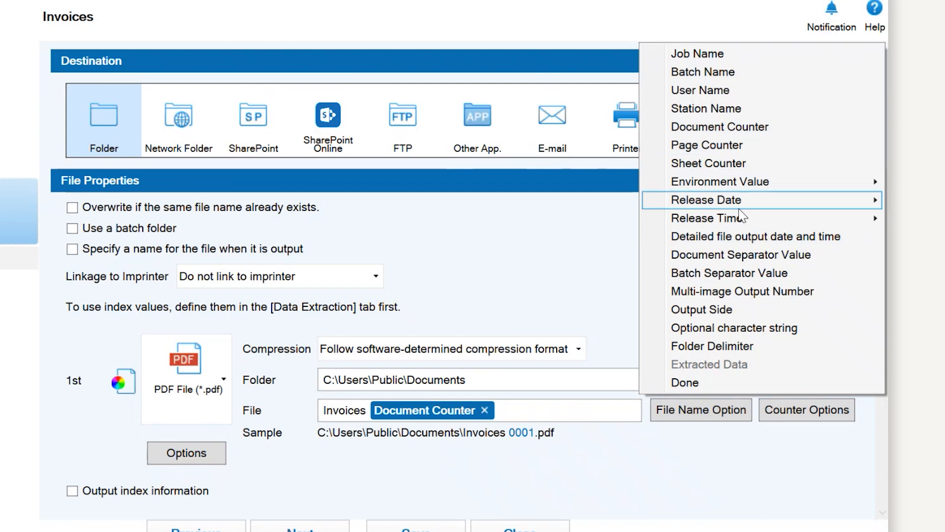
pyautogui.moveTo(742, 220)
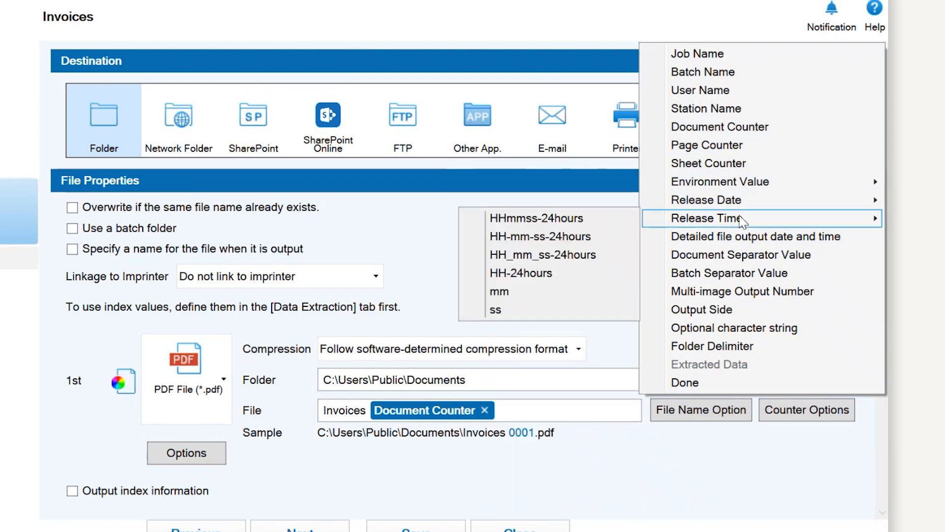
pyautogui.click(558, 414)
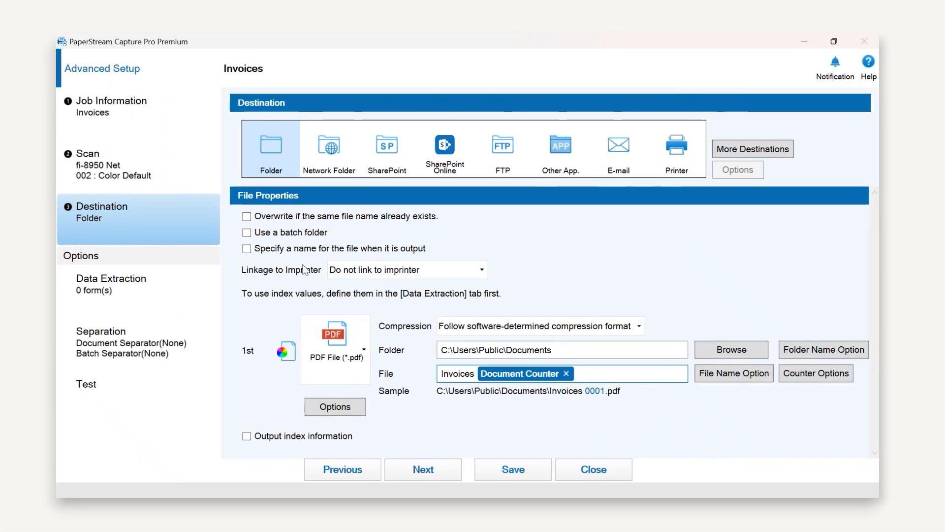
pyautogui.click(249, 250)
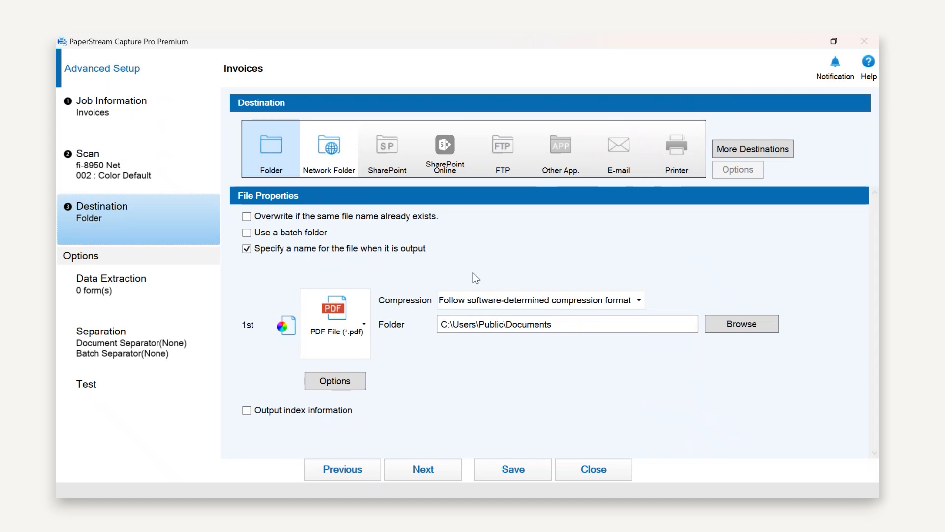
pyautogui.click(248, 250)
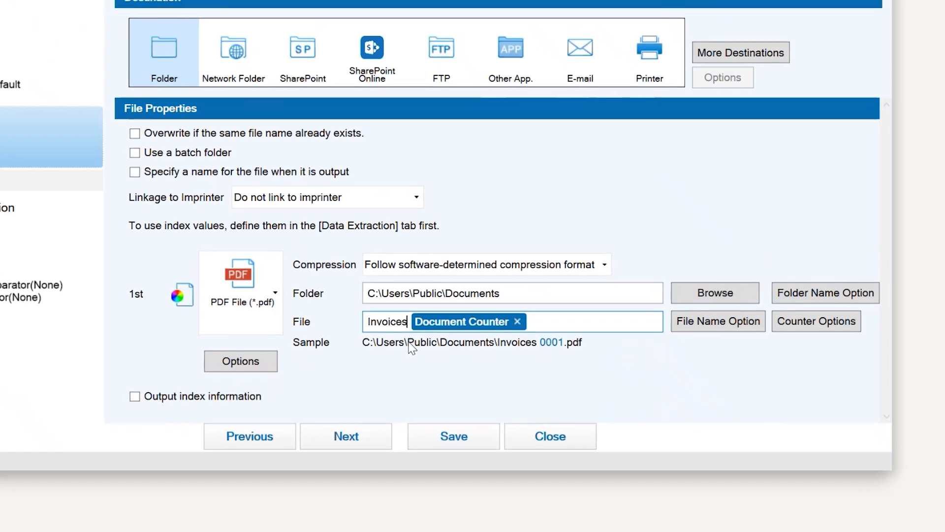
# Insert an optional character string into the file name between Invoices and the document counter
pyautogui.click(709, 328)
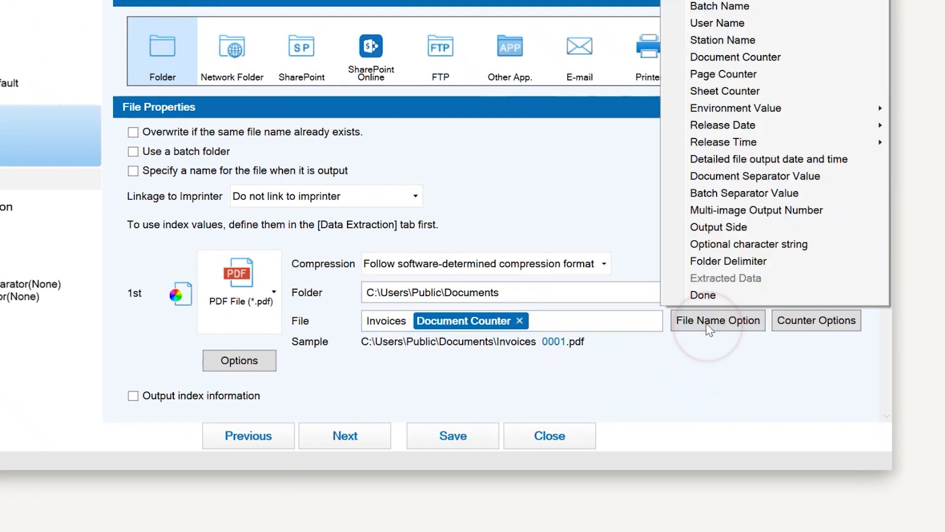
pyautogui.click(721, 245)
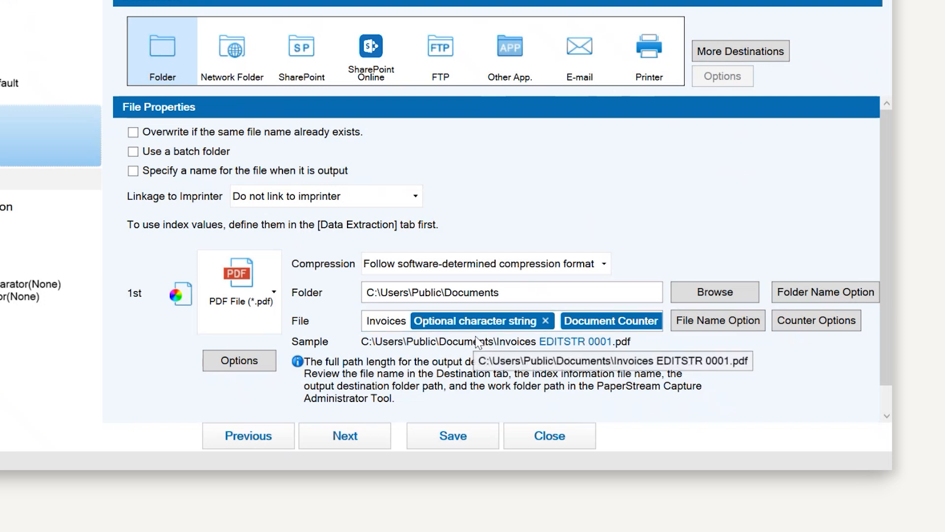
# Save the Invoices job, close its setup and return to the home screen
pyautogui.click(459, 440)
pyautogui.click(561, 443)
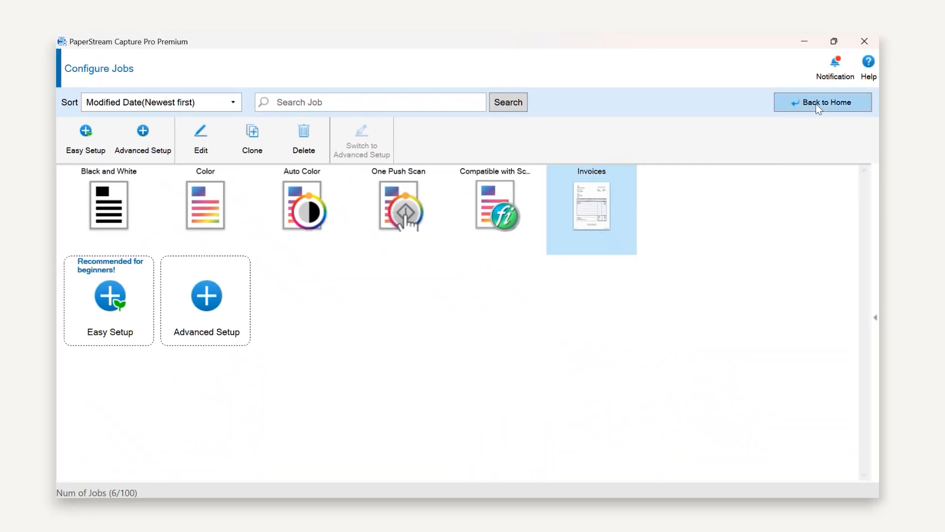
pyautogui.click(816, 103)
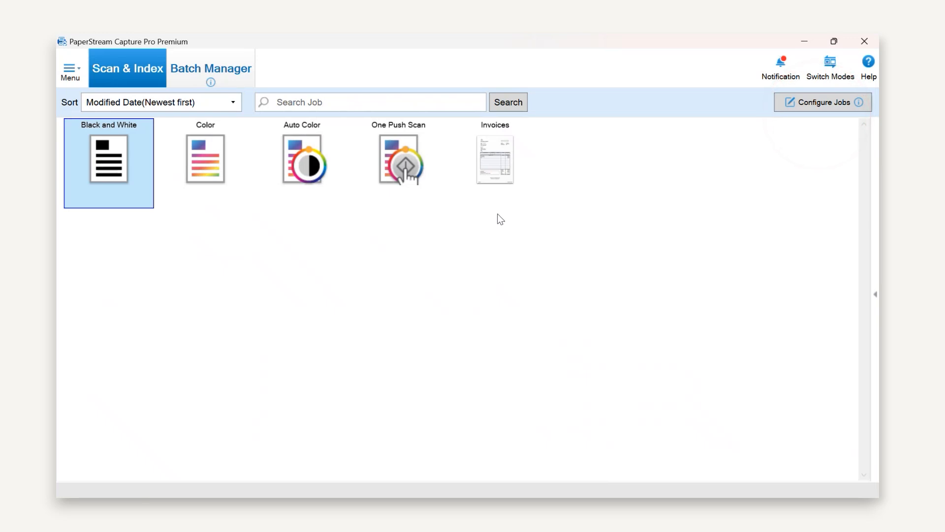